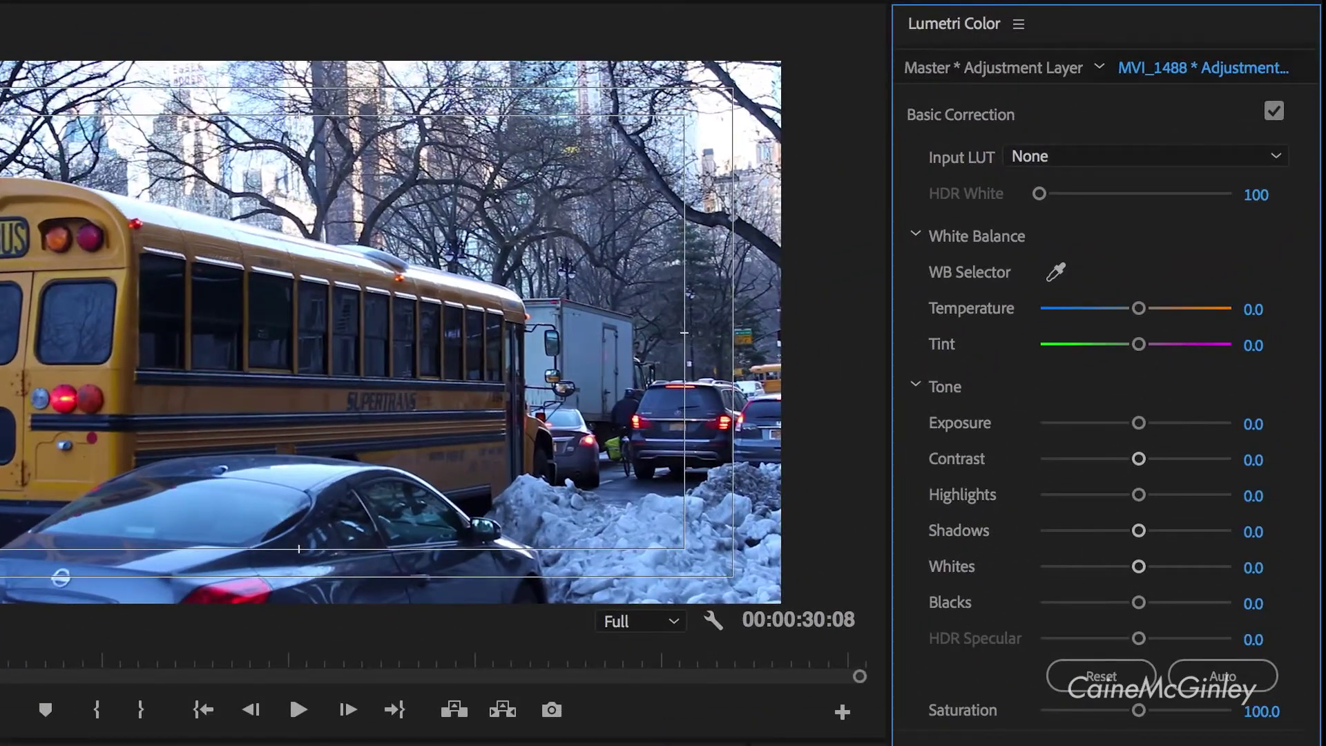
# Step: Set Basic Correction Contrast to 18, Highlights to -150 and Shadows to 30
pyautogui.click(1252, 460)
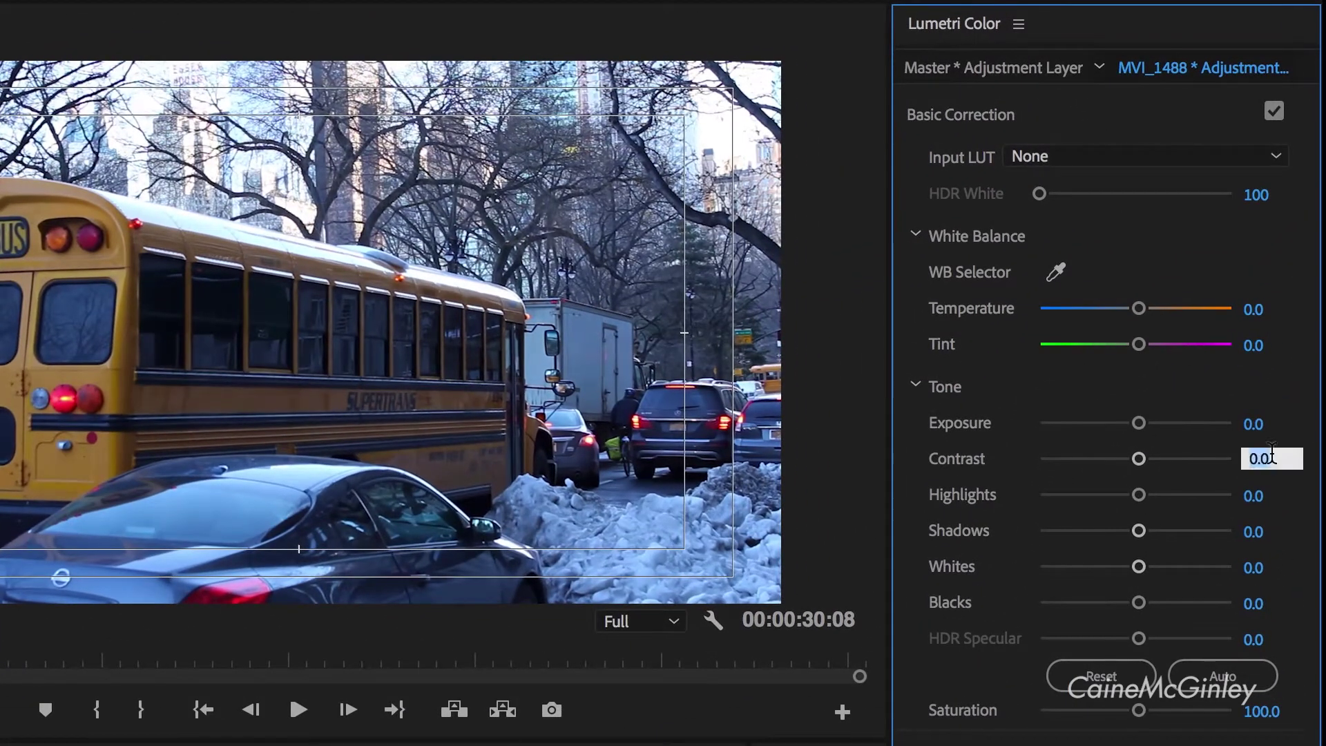
pyautogui.write('18')
pyautogui.click(1253, 496)
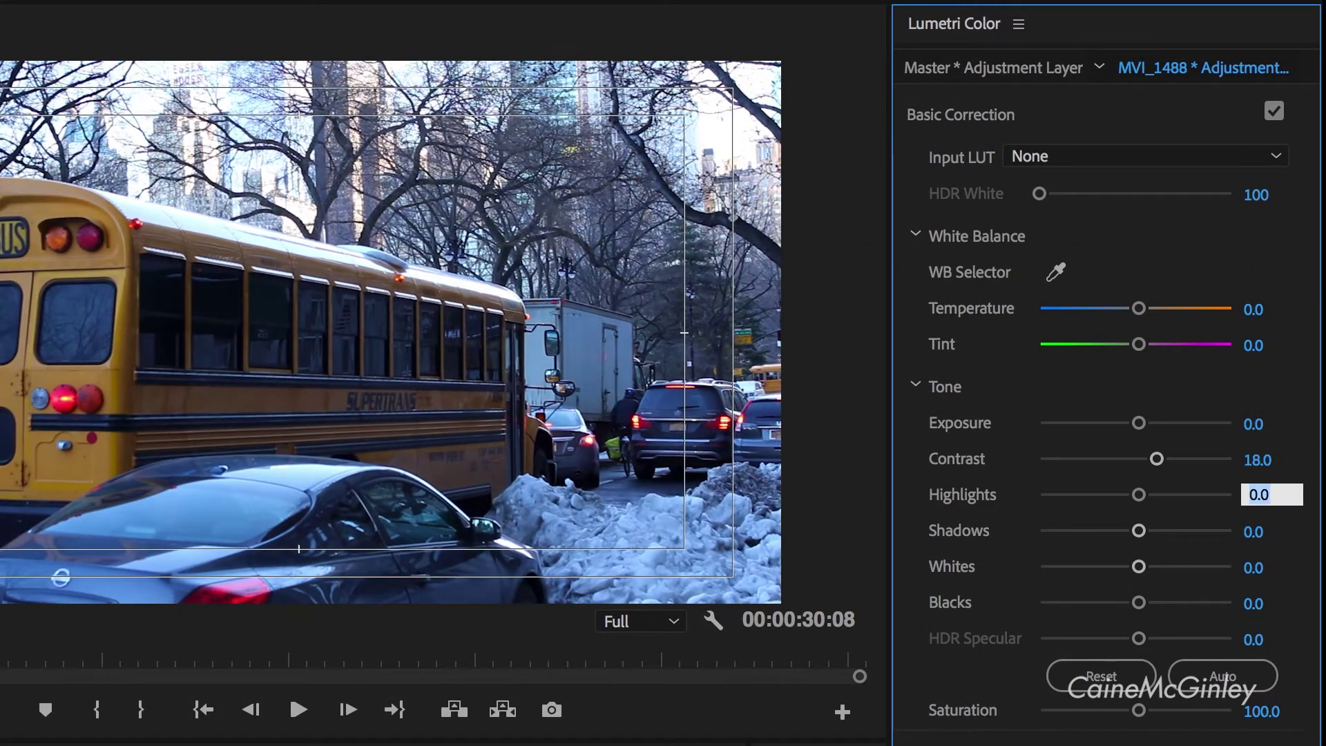
pyautogui.write('-150')
pyautogui.press('Return')
pyautogui.click(1272, 529)
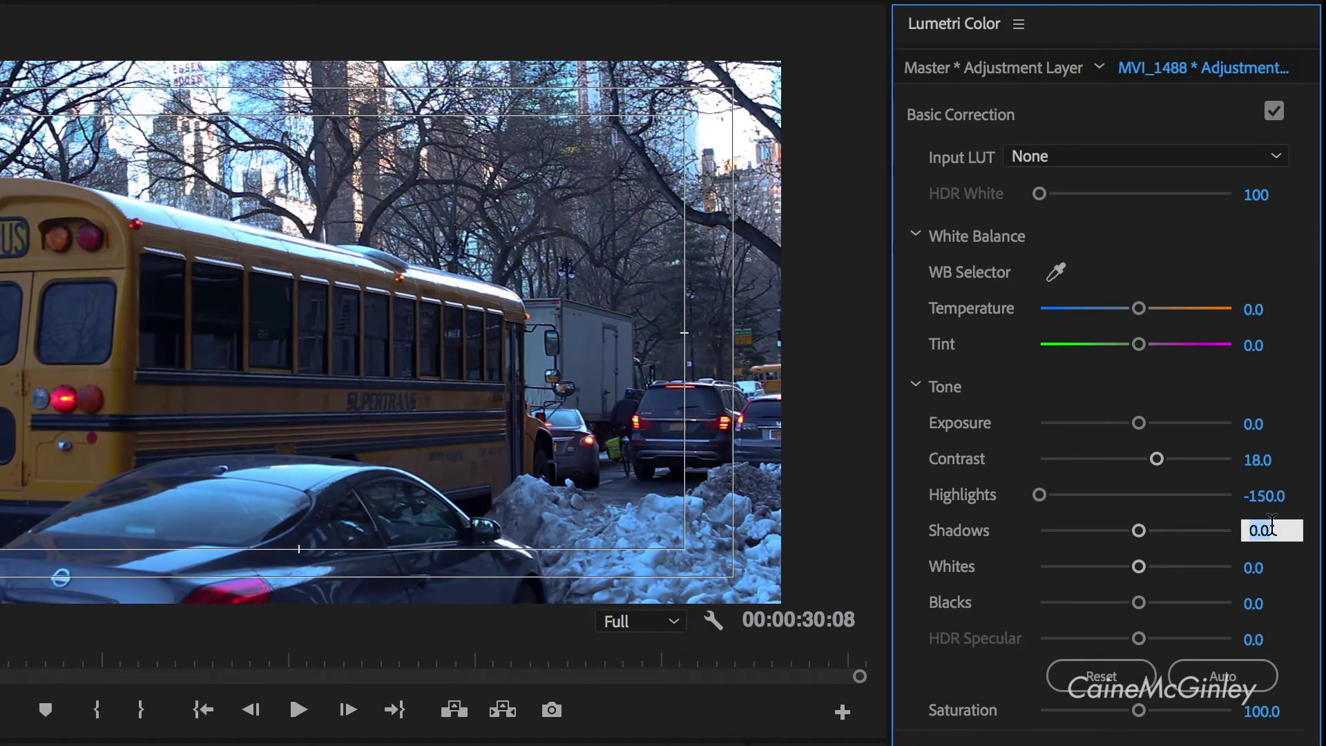
pyautogui.write('30')
pyautogui.press('Return')
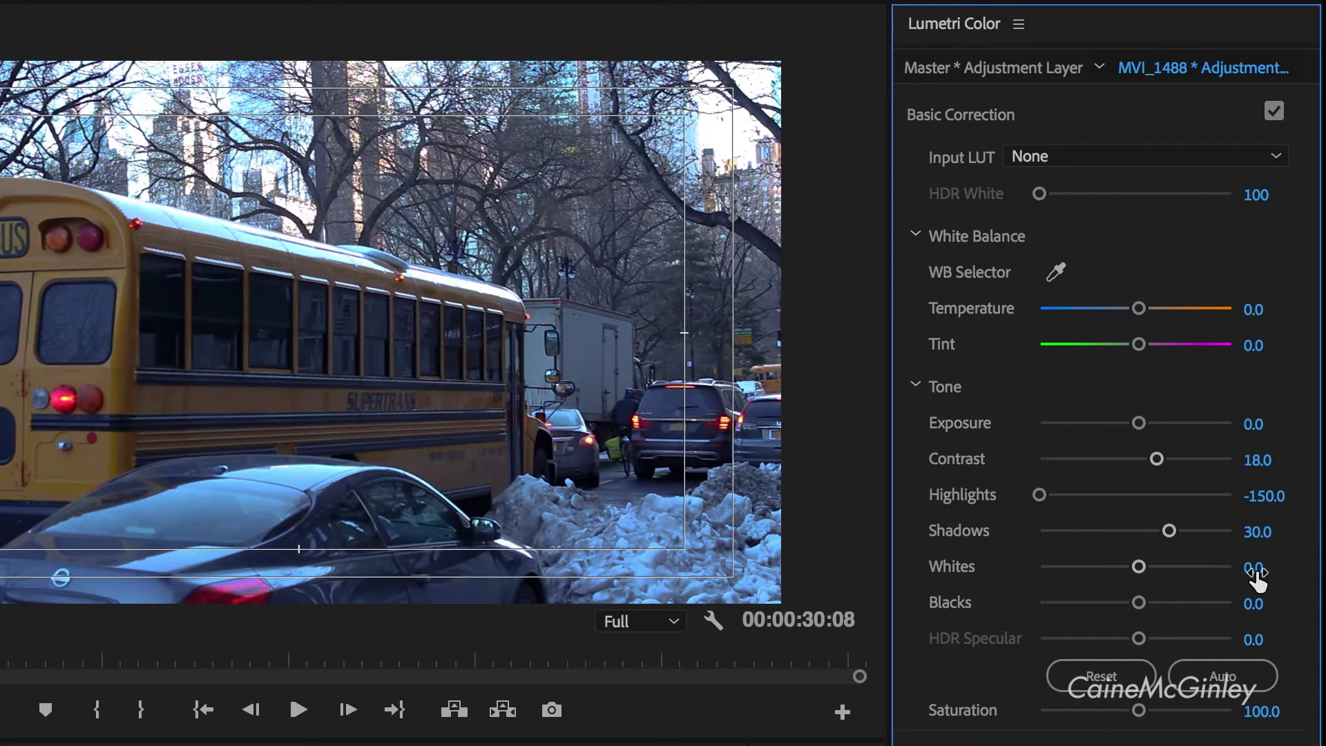
# Step: Raise Whites to 18.6 and drop Saturation to 25 to desaturate the street scene
pyautogui.moveTo(1146, 570); pyautogui.dragTo(1116, 603)
pyautogui.click(1269, 708)
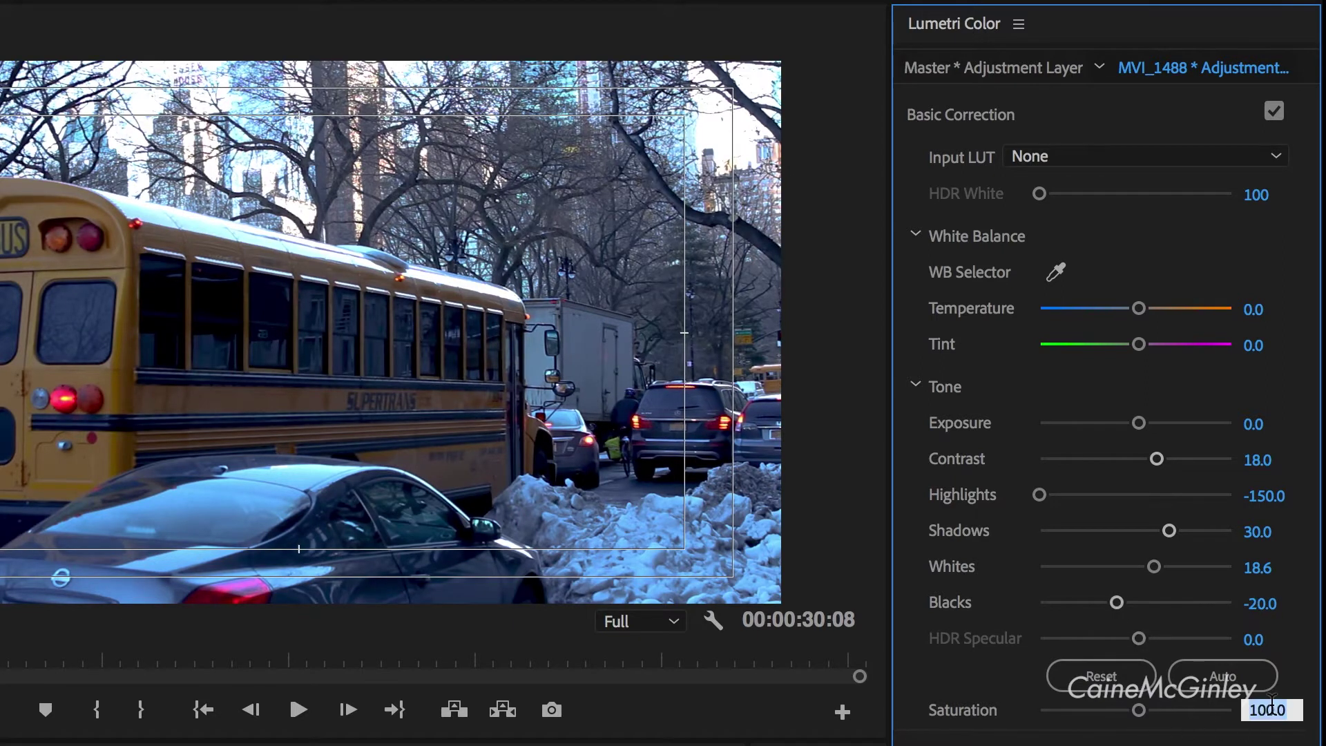
pyautogui.write('25')
pyautogui.press('Return')
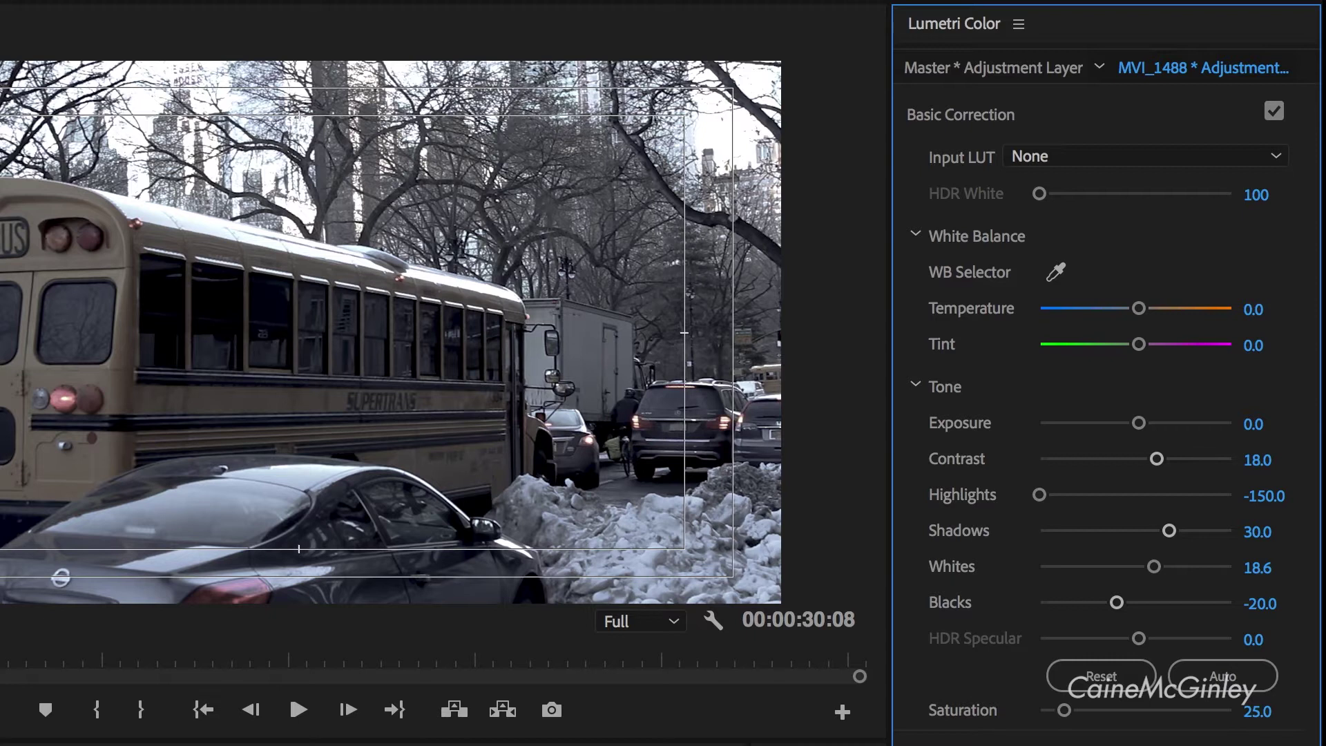
# Step: Set Creative Faded Film to 20 and nudge the midtone color balance slightly
pyautogui.click(959, 114)
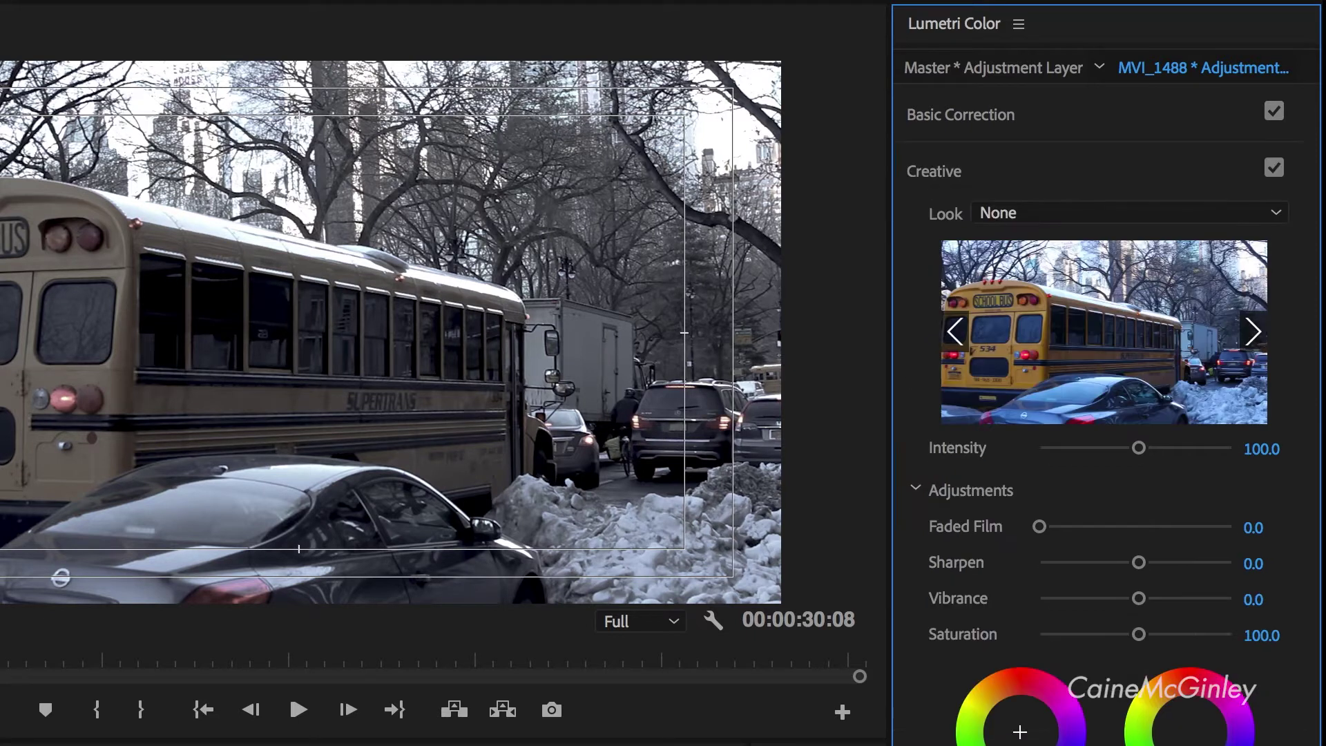
pyautogui.click(1270, 525)
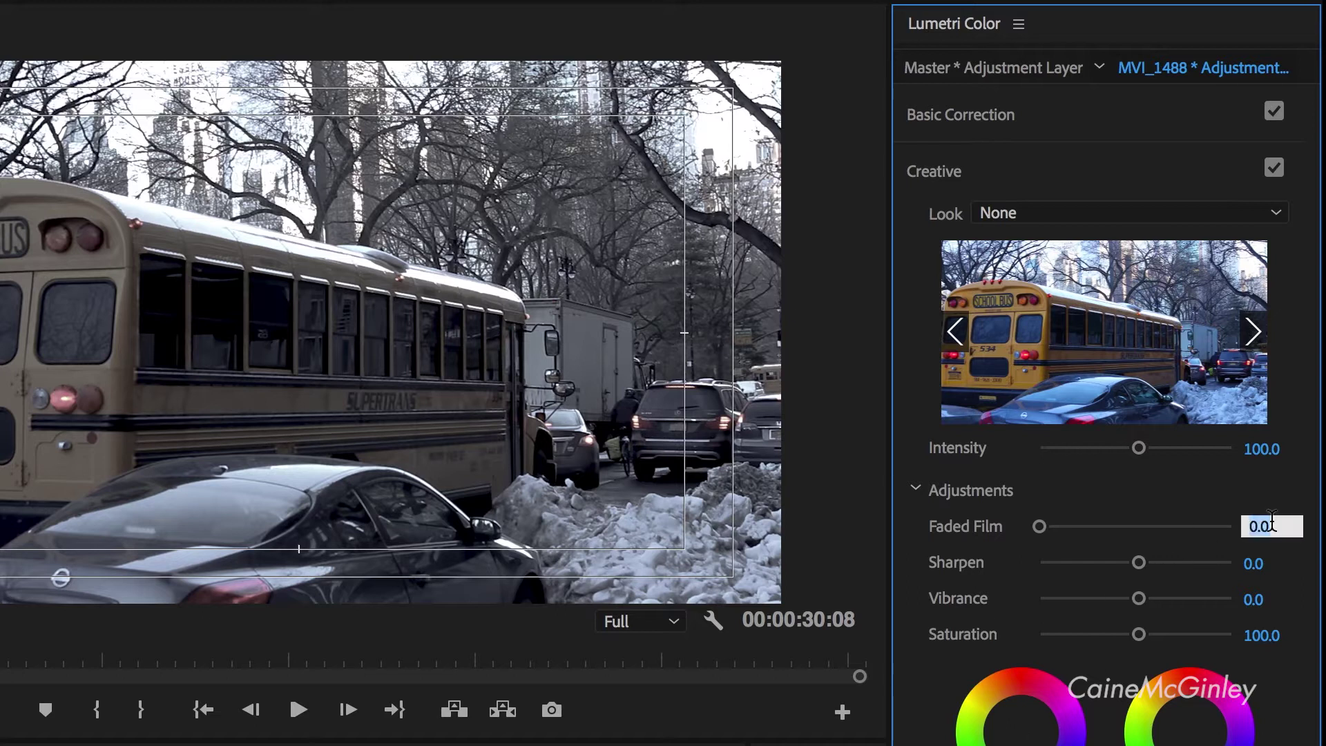
pyautogui.write('20')
pyautogui.press('Return')
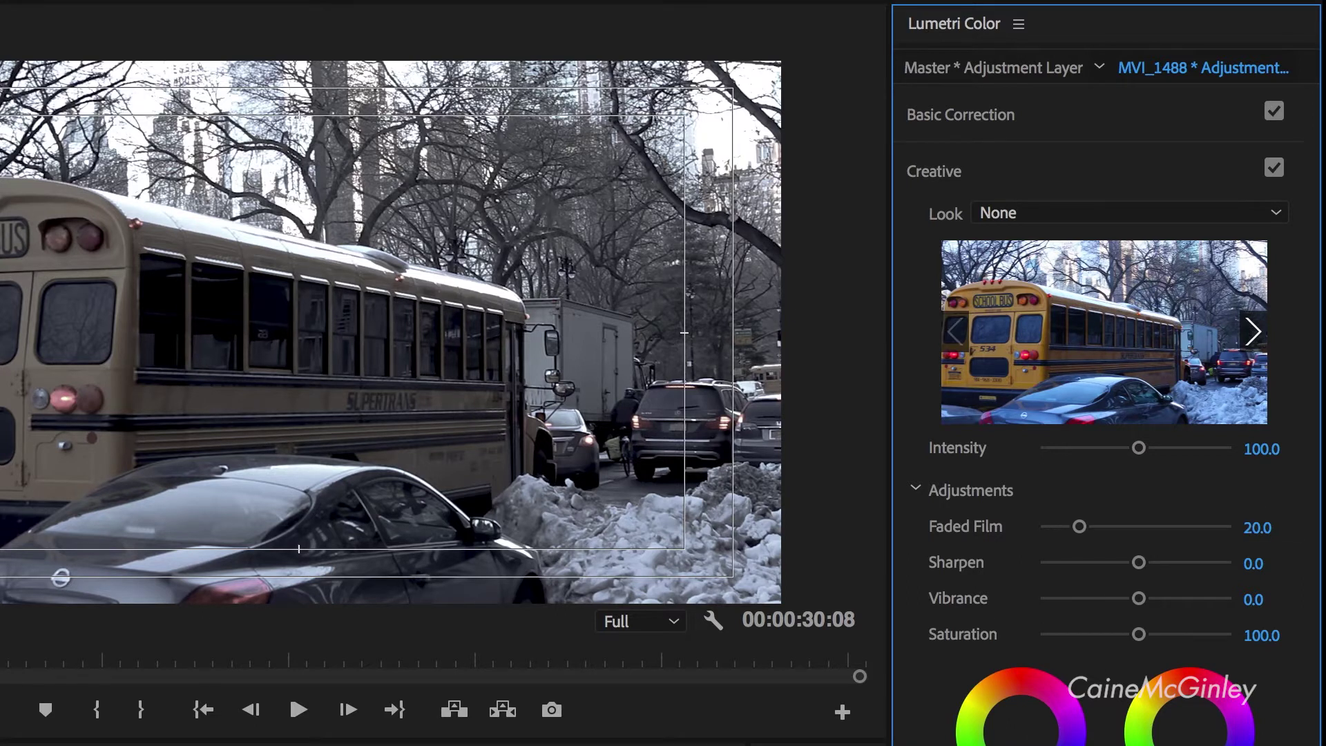
pyautogui.click(933, 171)
pyautogui.moveTo(1117, 435); pyautogui.dragTo(1118, 432)
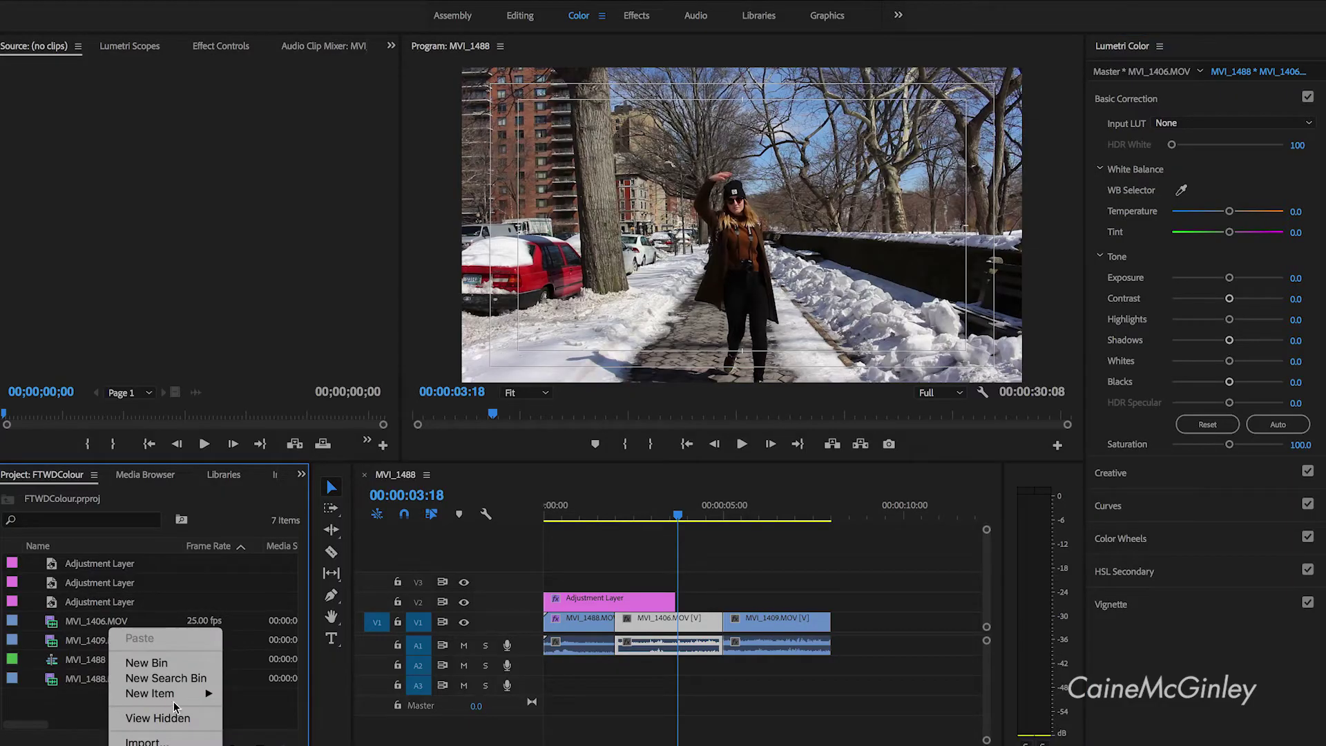
# Step: Create a new adjustment layer from the Project panel and drag it onto V2 above MVI_1406
pyautogui.moveTo(173, 697)
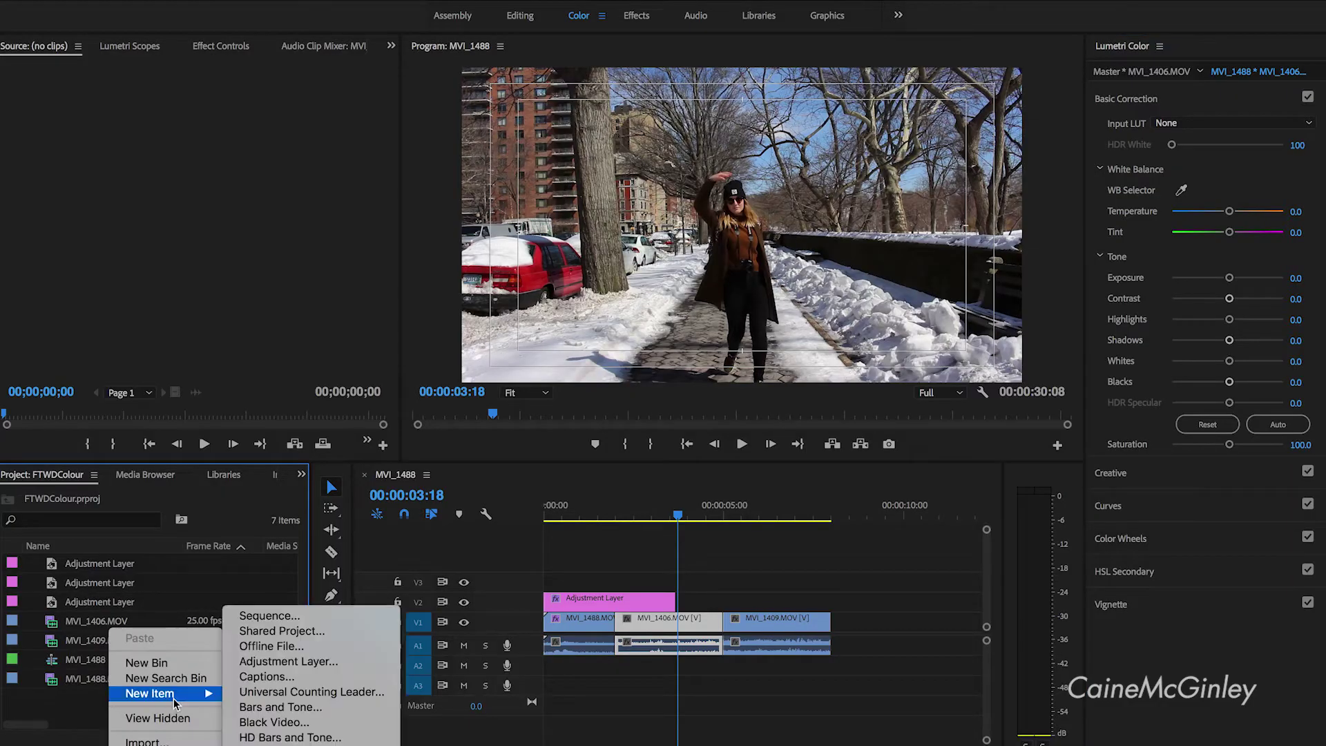
pyautogui.click(304, 662)
pyautogui.click(762, 449)
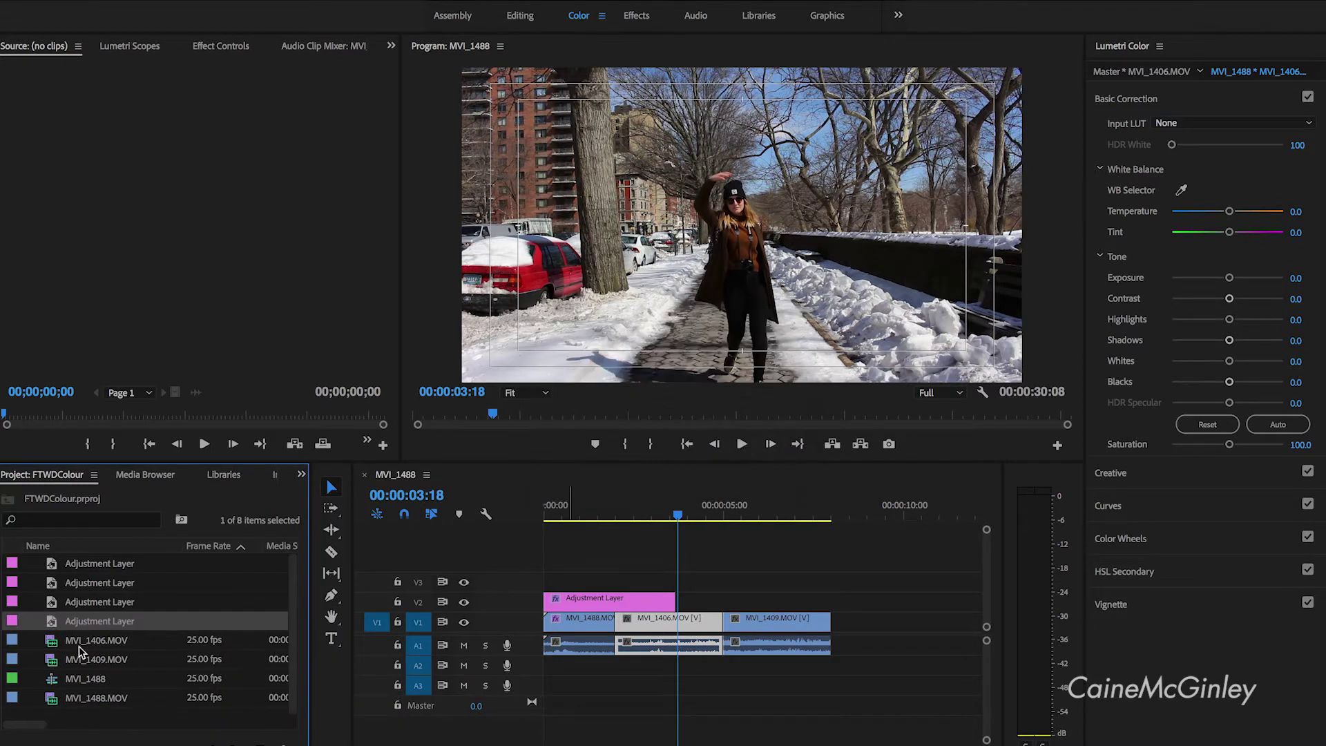
pyautogui.moveTo(54, 627); pyautogui.dragTo(681, 602)
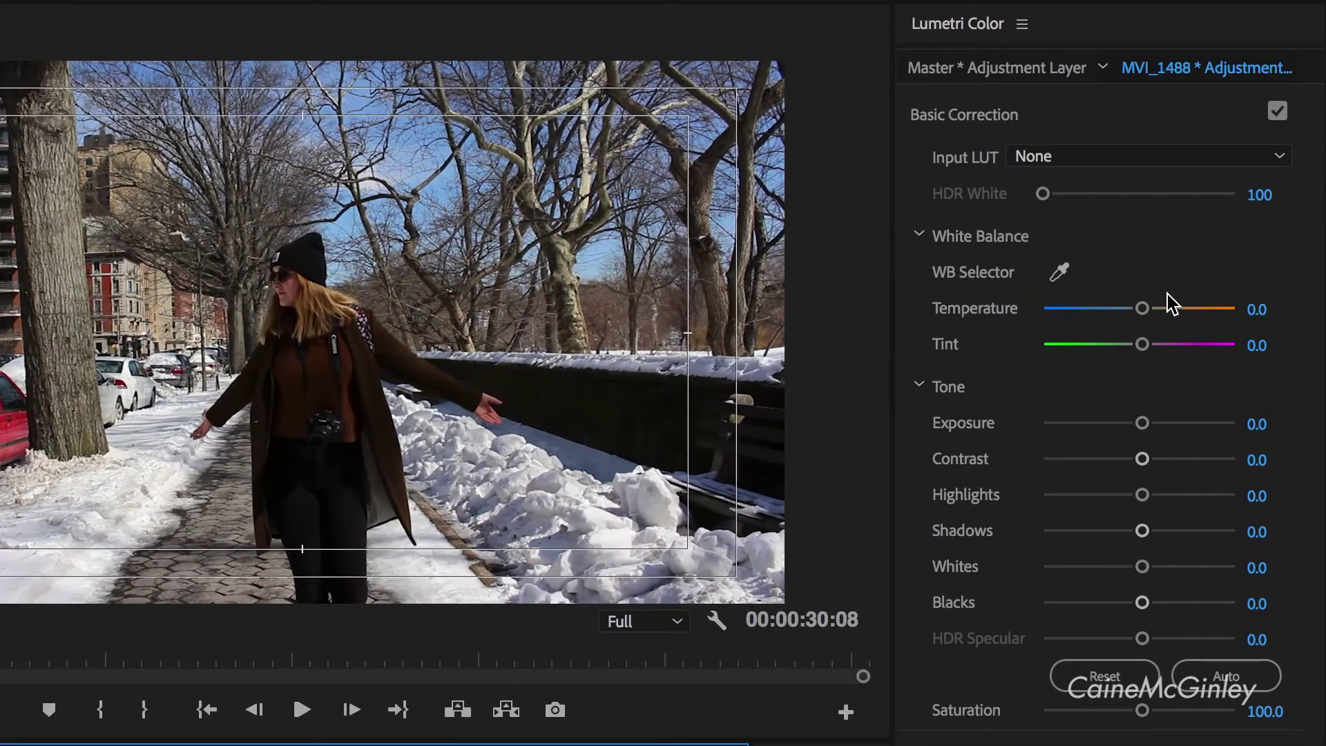
# Step: Warm the park clip with Temperature 85, shift Tint to -70, and raise Contrast
pyautogui.click(1256, 308)
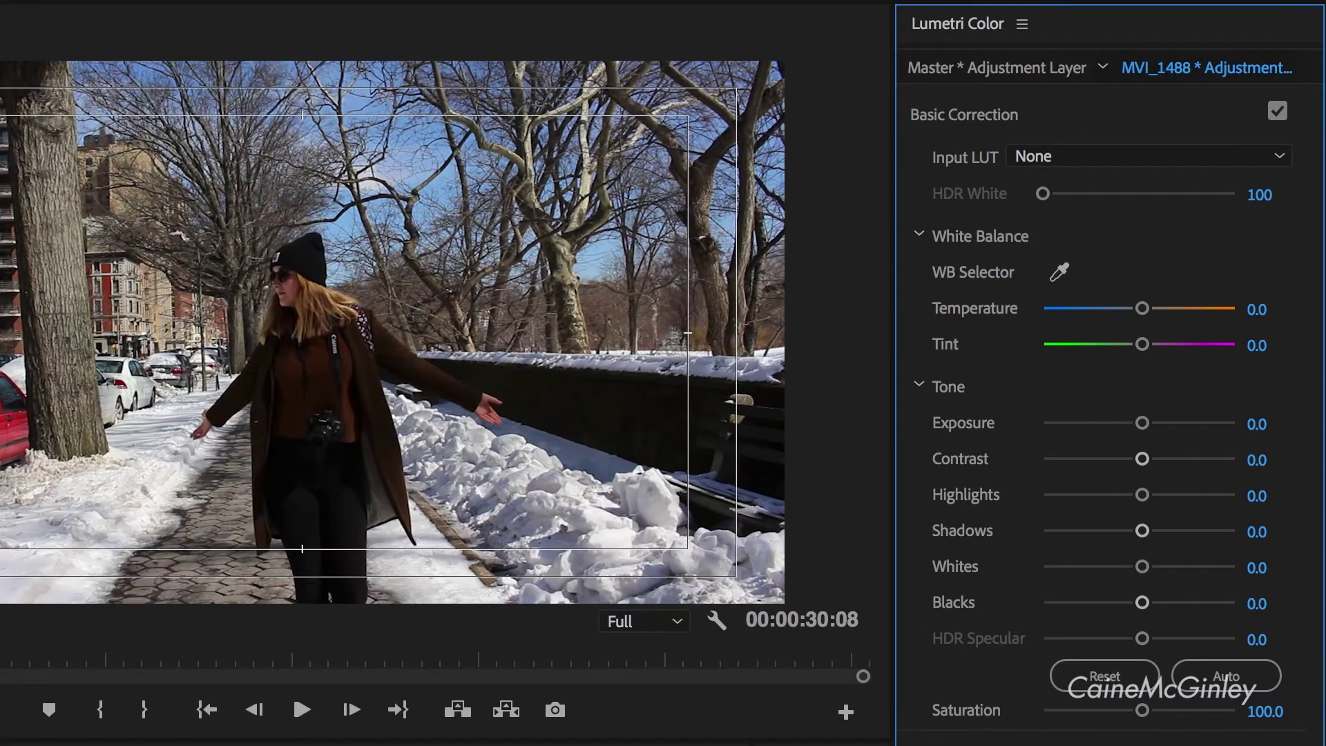
pyautogui.write('85')
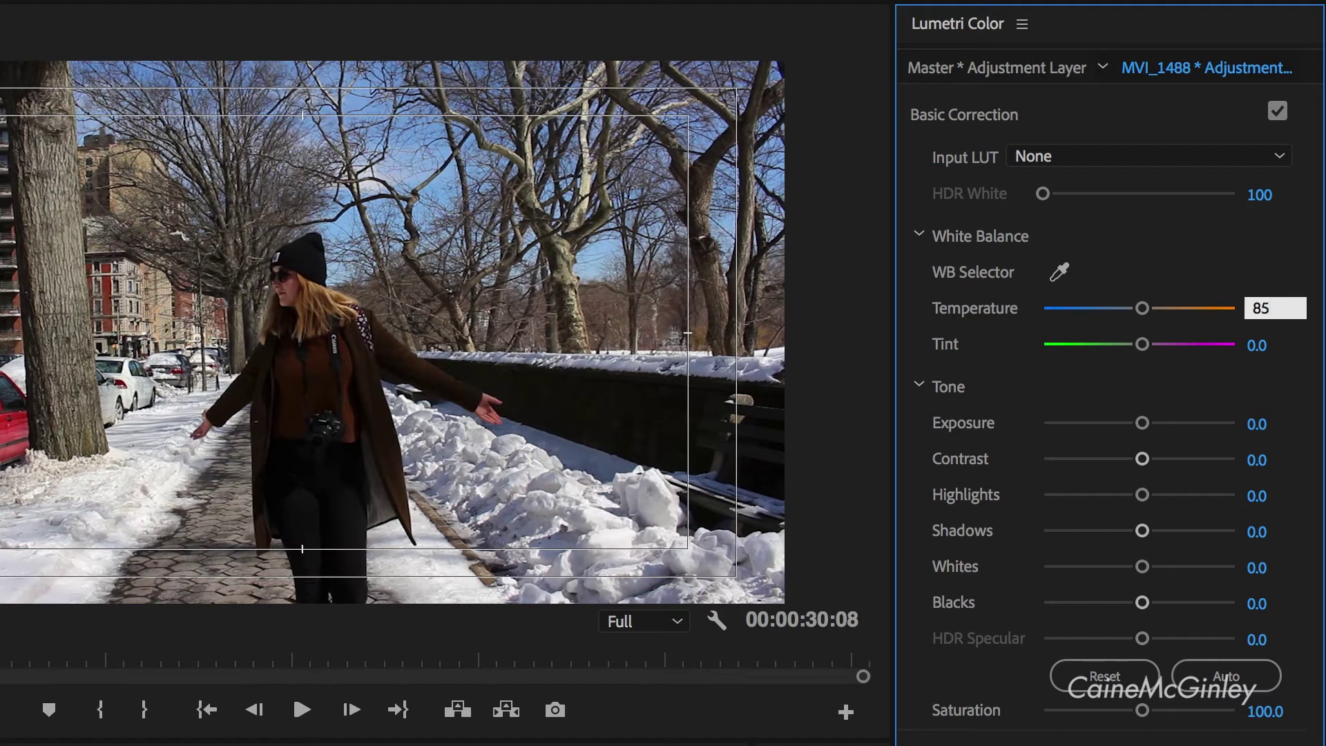
pyautogui.press('Return')
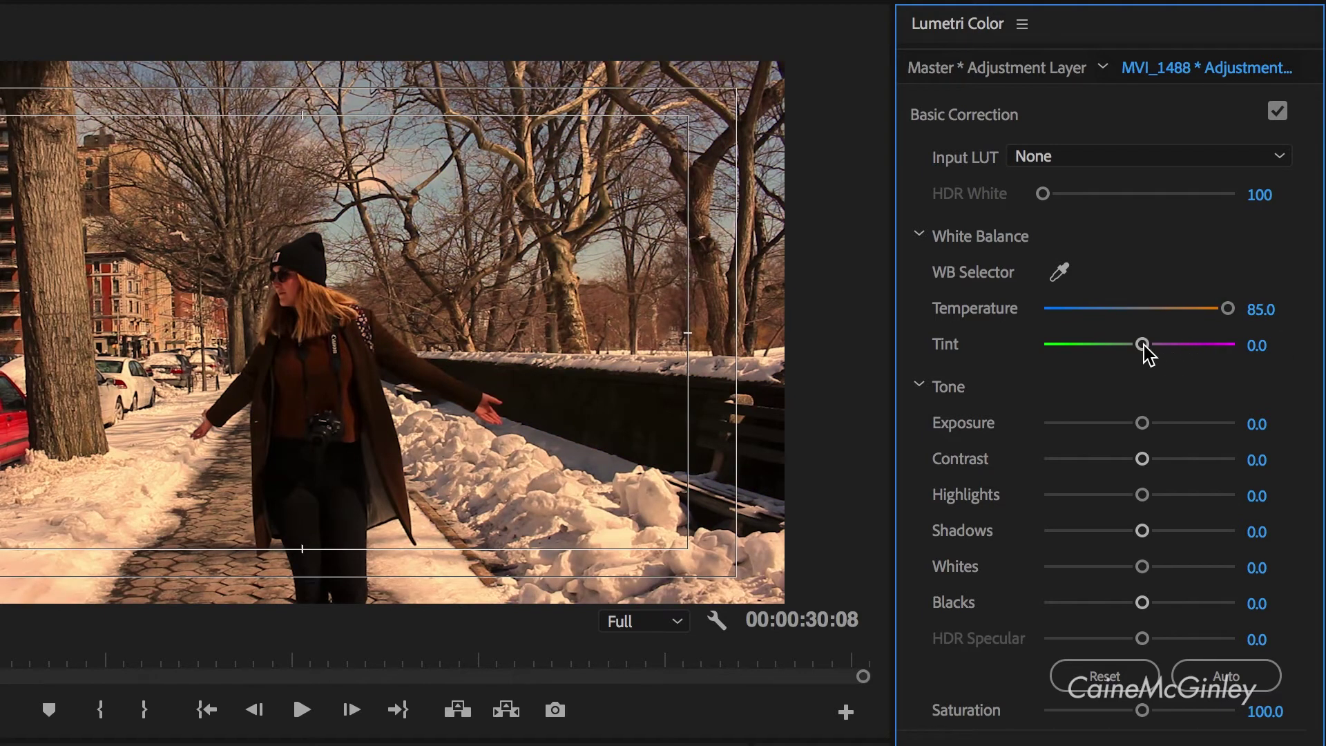
pyautogui.moveTo(1142, 350); pyautogui.dragTo(1071, 360)
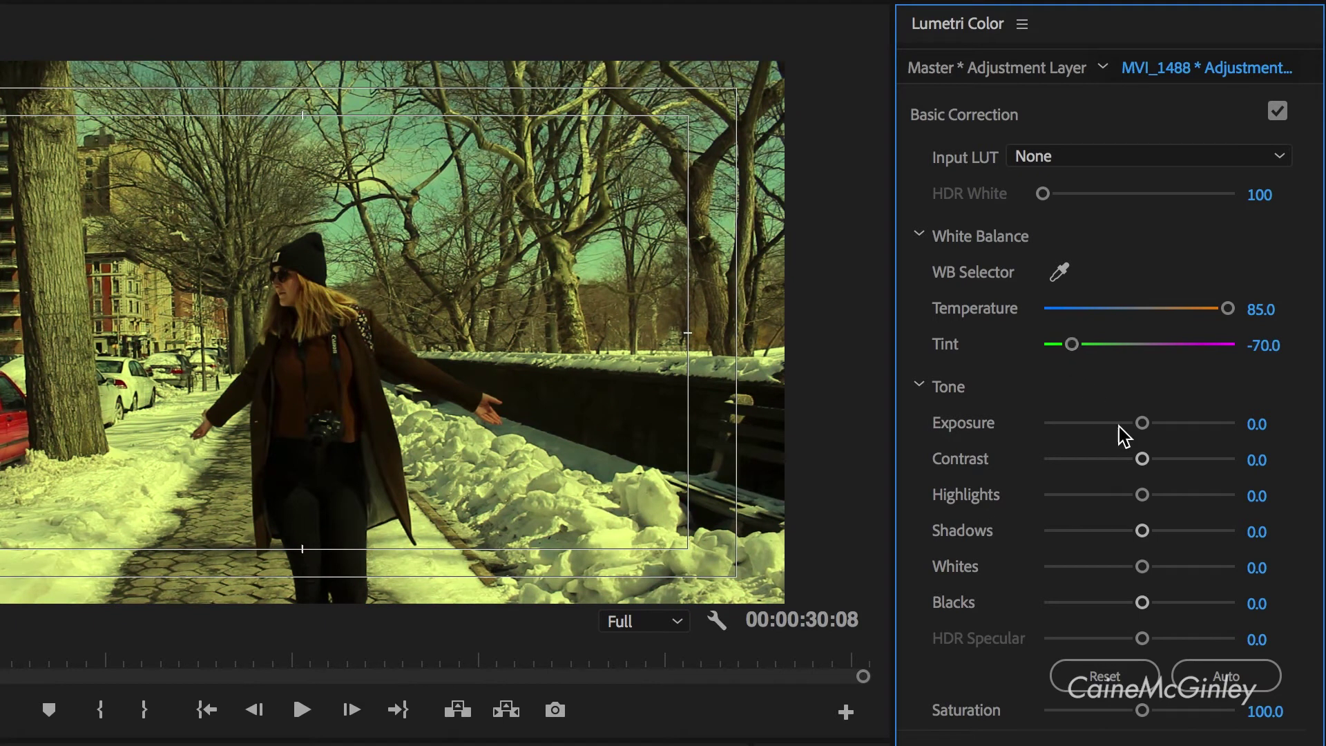
pyautogui.moveTo(1143, 460); pyautogui.dragTo(1154, 460)
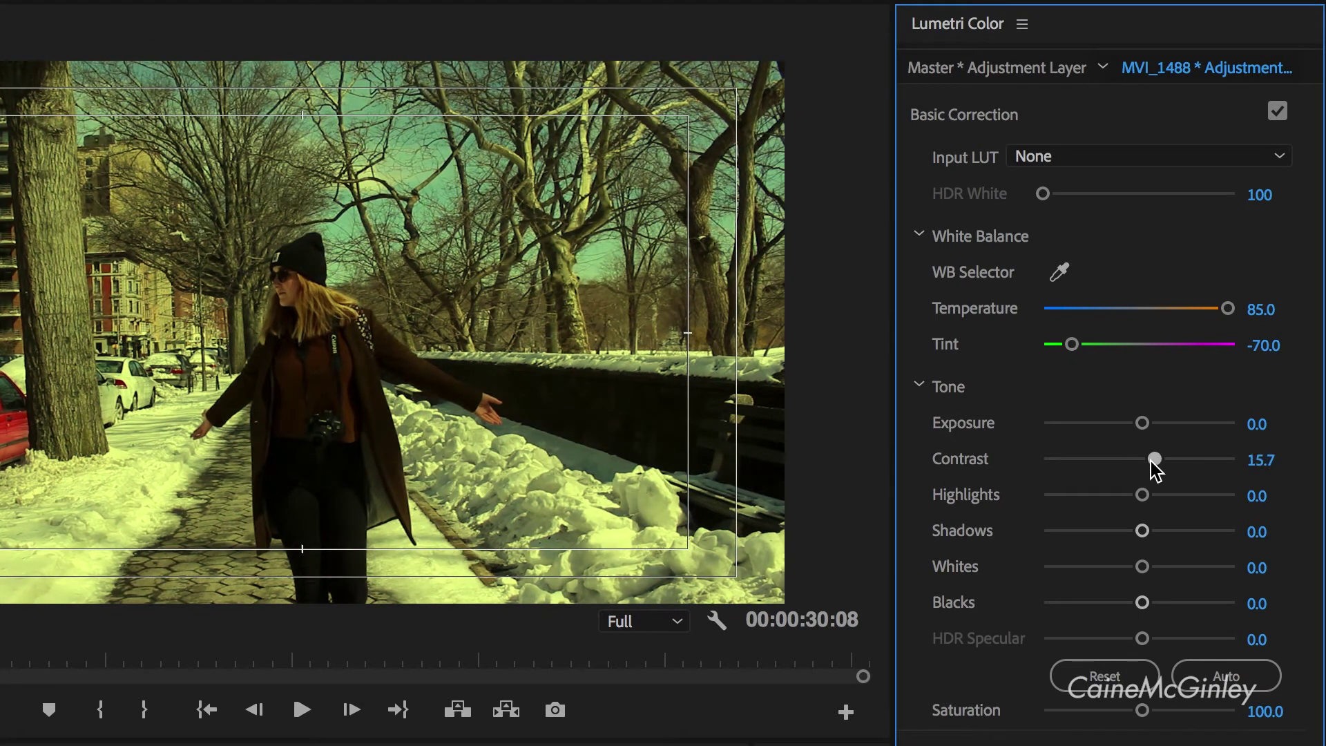
# Step: Set Highlights to -100, lift Shadows to about 27.1, and lower Saturation to about 71.4
pyautogui.click(1275, 490)
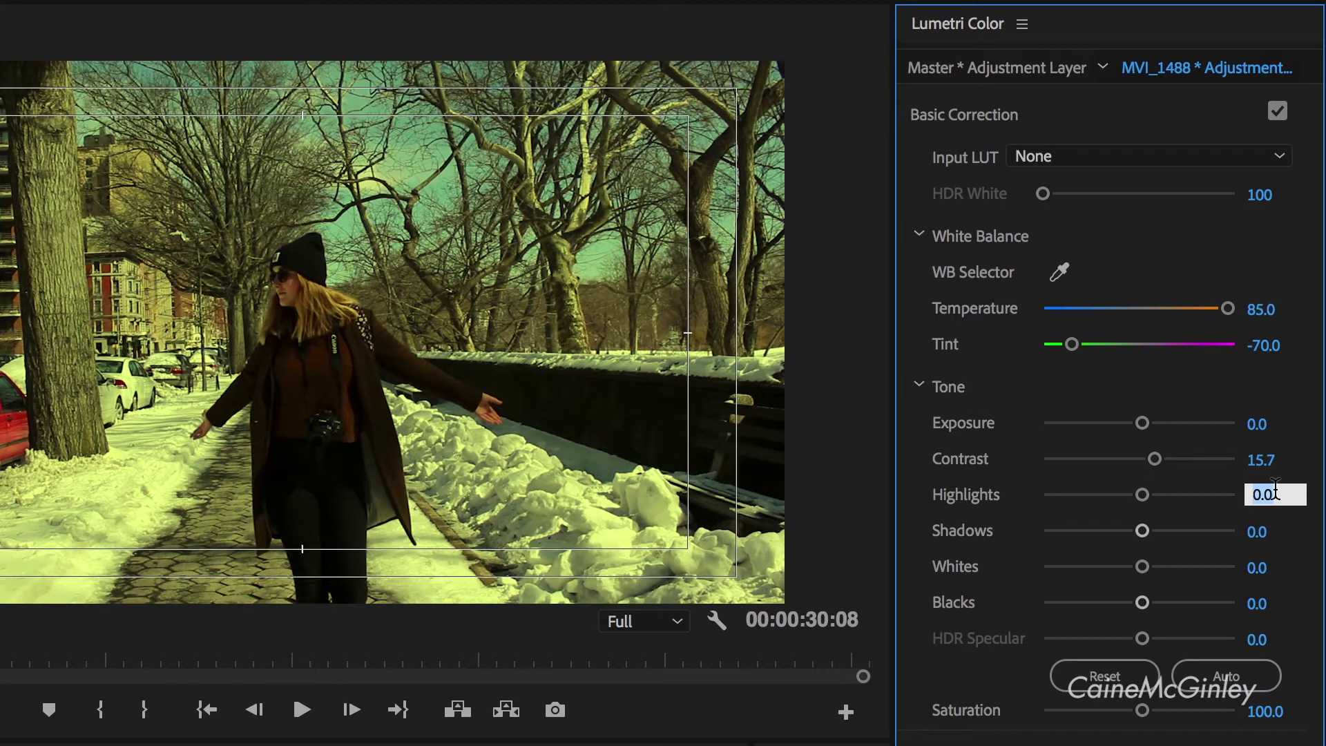
pyautogui.write('-1')
pyautogui.press('Return')
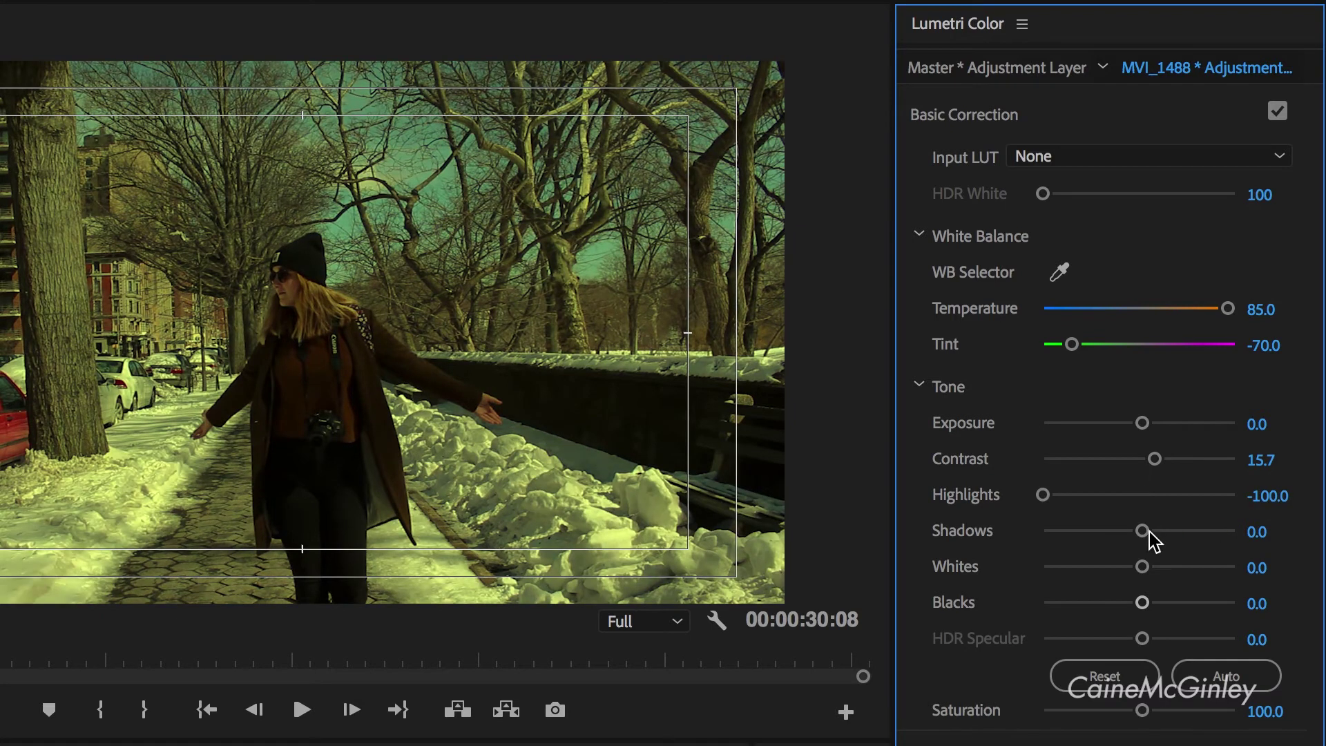
pyautogui.moveTo(1143, 537); pyautogui.dragTo(1131, 605)
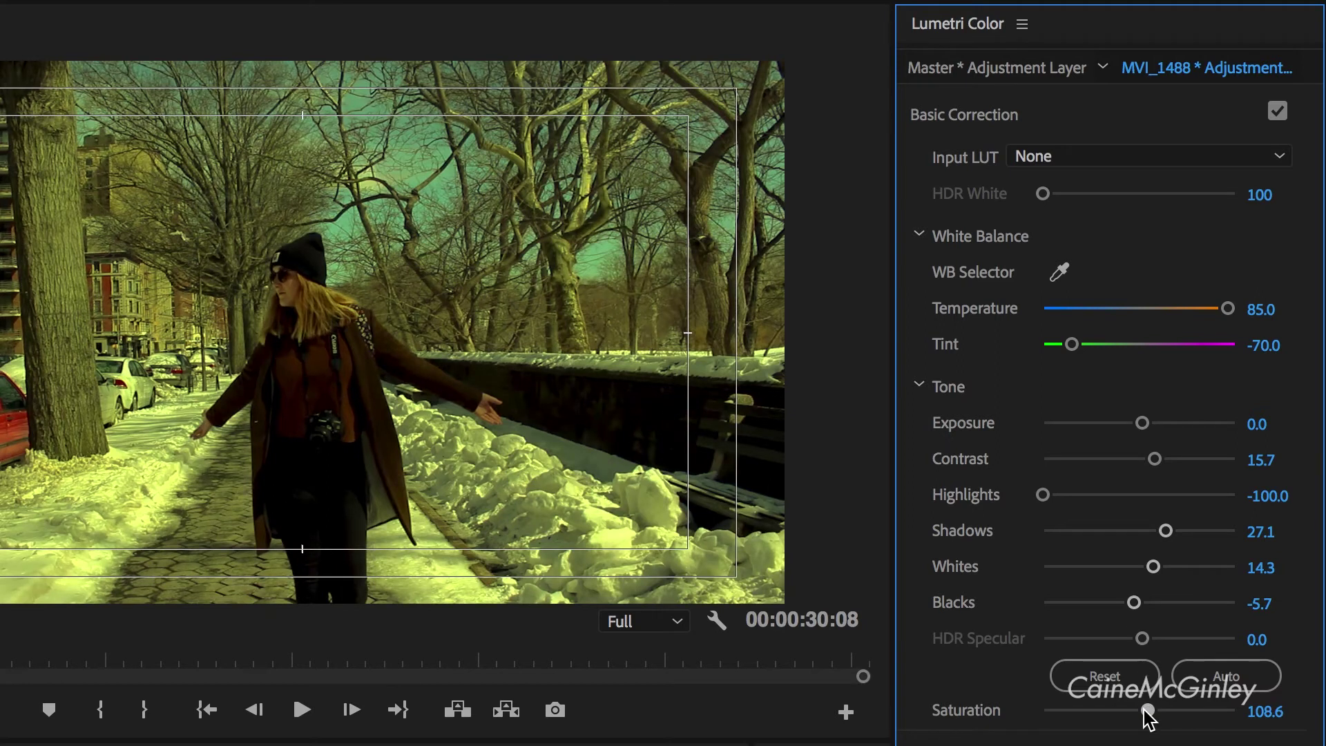
pyautogui.moveTo(1145, 711); pyautogui.dragTo(1110, 711)
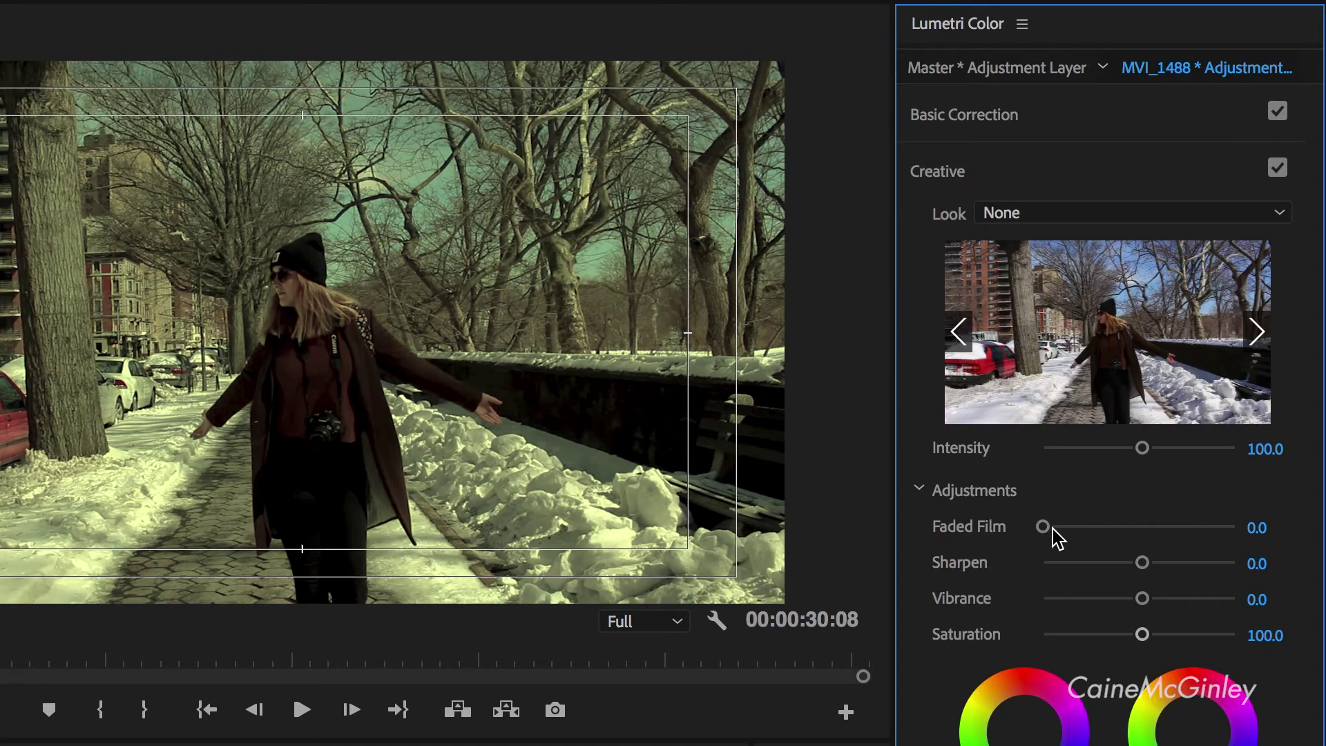
# Step: Drag Creative Faded Film to 51.4 on the park clip's layer
pyautogui.moveTo(1044, 527); pyautogui.dragTo(1142, 528)
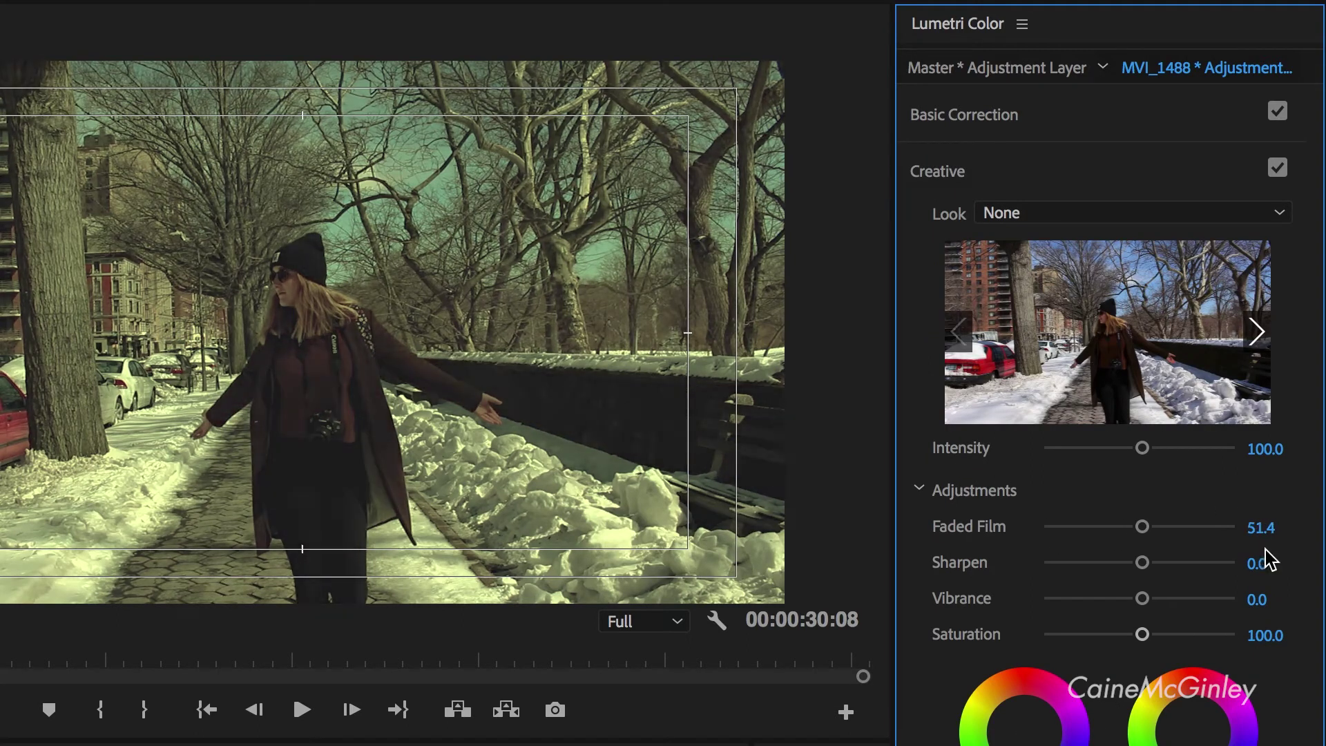
pyautogui.click(1275, 525)
pyautogui.write('5')
pyautogui.press('BackSpace')
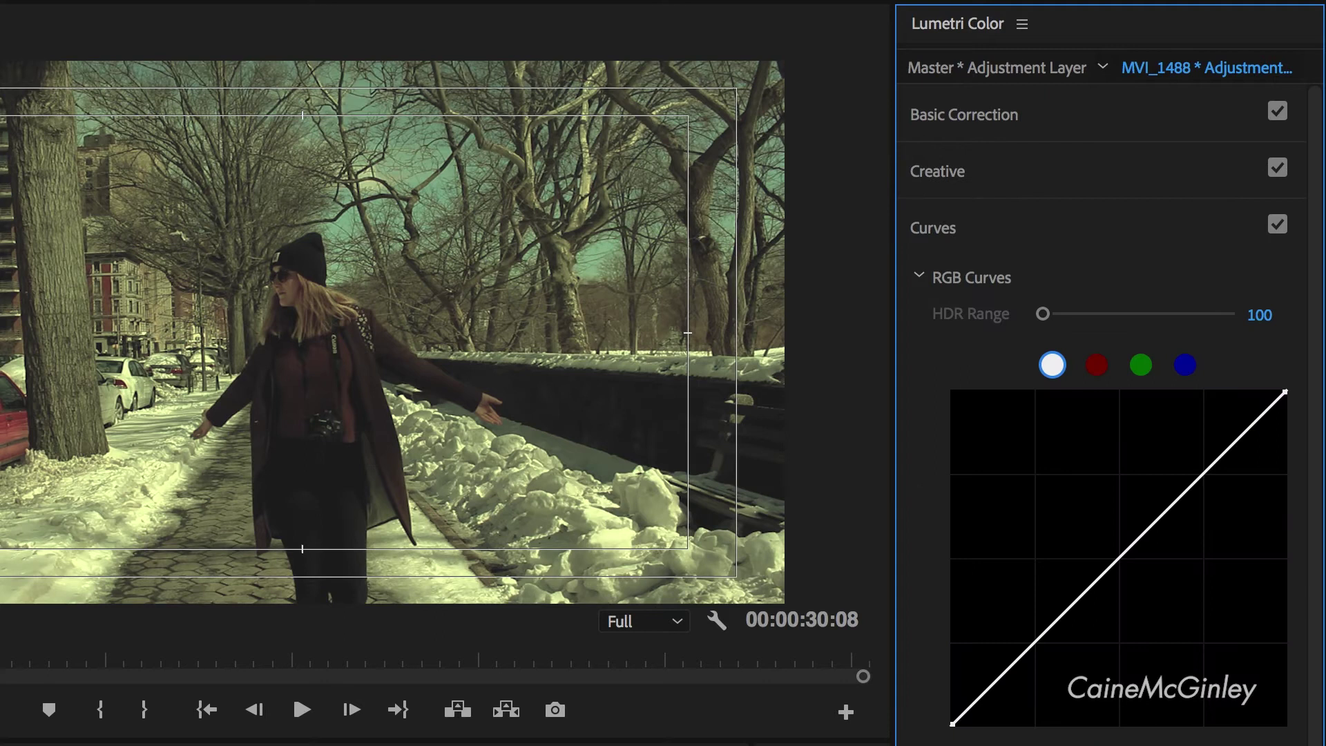
# Step: Bow the RGB master curve down with two points to darken shadows and midtones
pyautogui.moveTo(1068, 613); pyautogui.dragTo(1068, 653)
pyautogui.moveTo(1205, 515); pyautogui.dragTo(1210, 502)
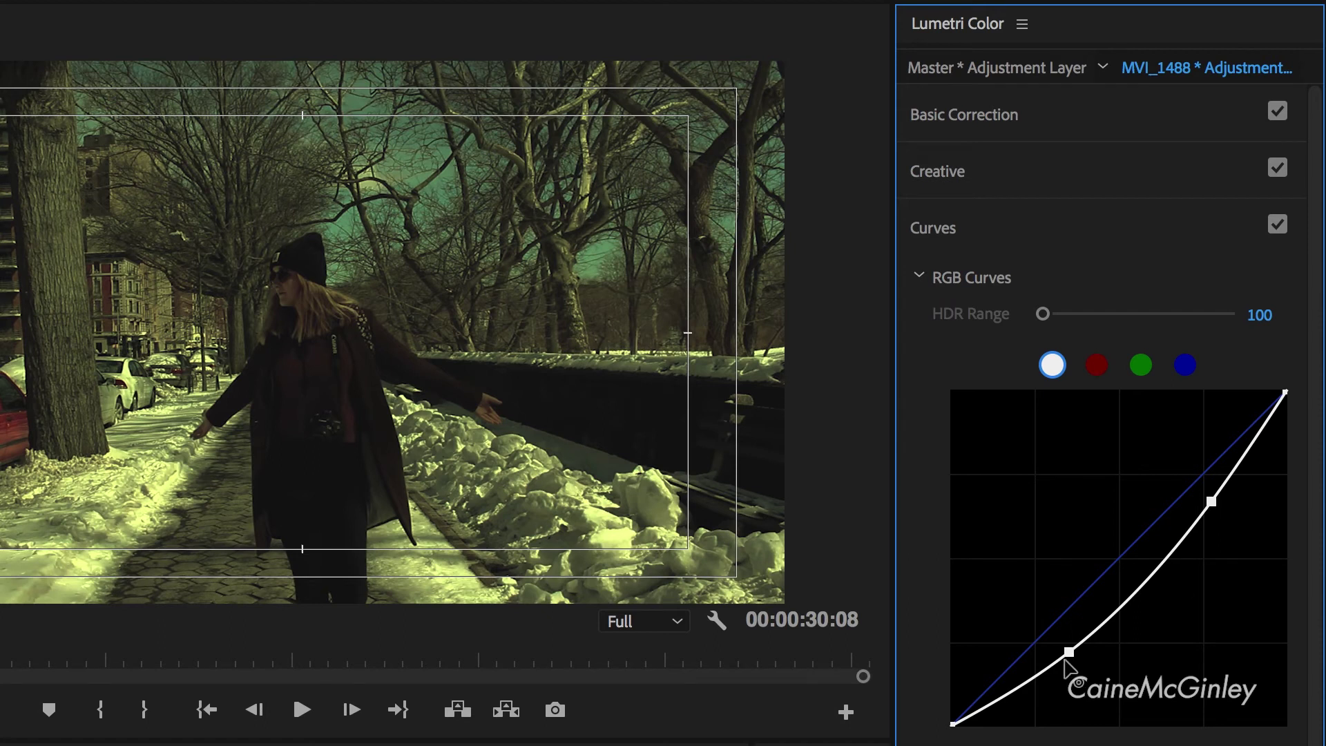
pyautogui.moveTo(1070, 653); pyautogui.dragTo(1068, 647)
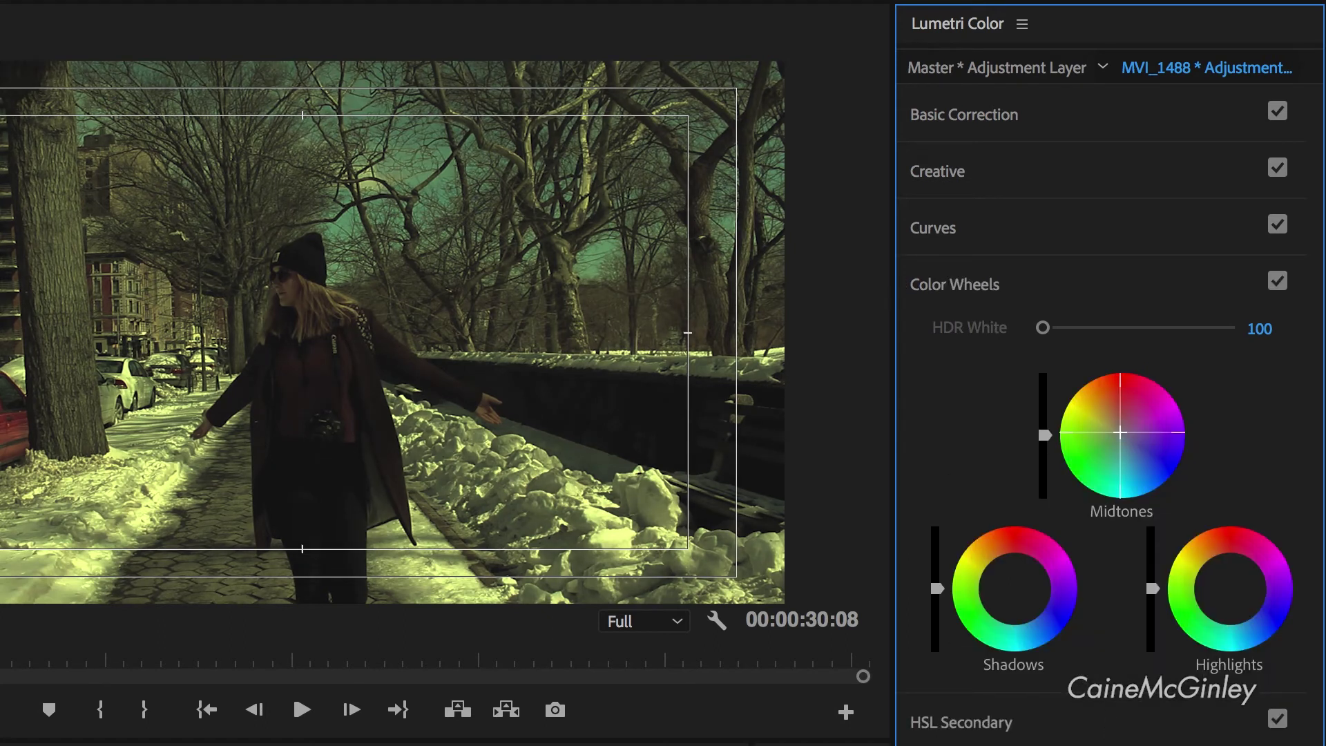
# Step: Shift the Midtones color wheel for a warm, golden cast on the snowy park
pyautogui.moveTo(1120, 432)
pyautogui.mouseDown()
pyautogui.moveTo(1113, 418)
pyautogui.moveTo(1120, 435)
pyautogui.mouseUp()
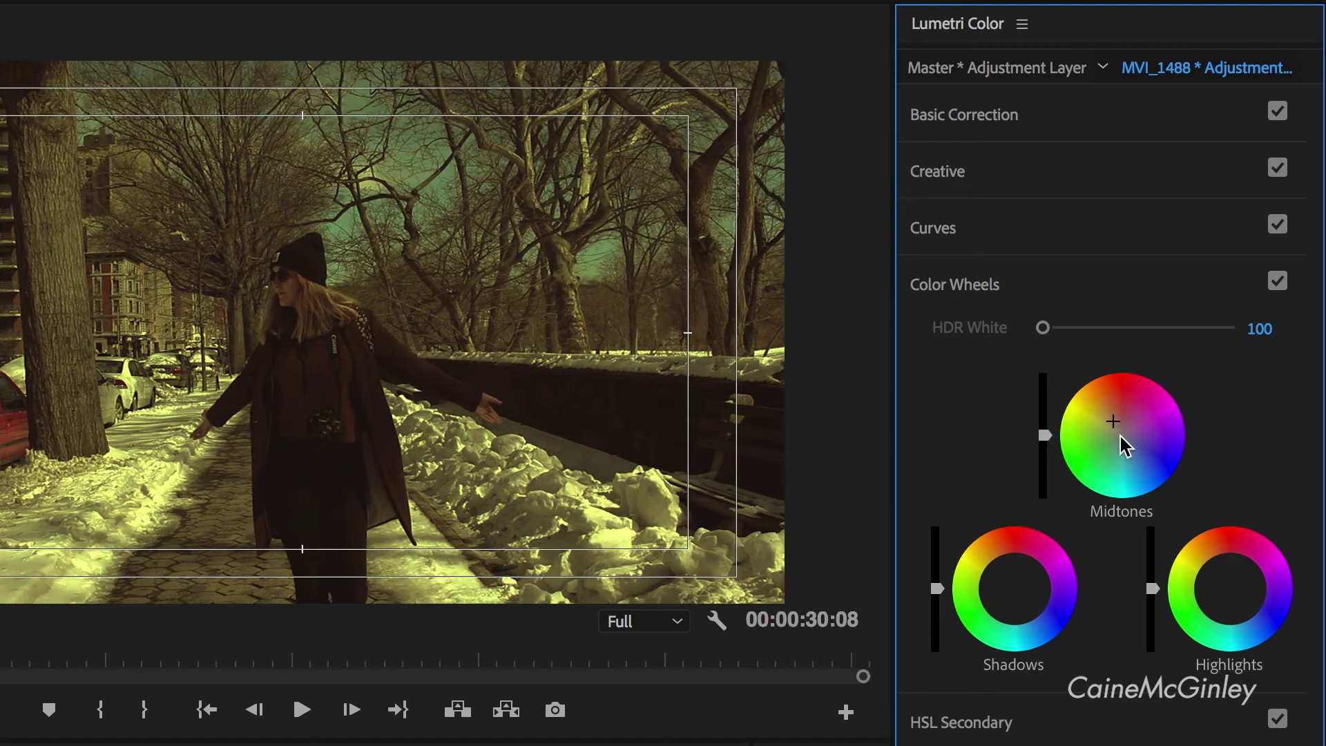